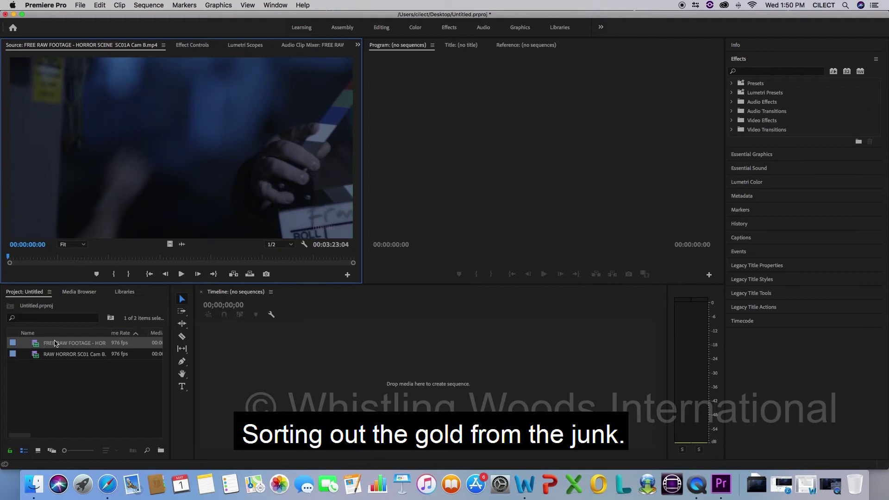
- Scrub through the Cam B clip to the slate, then drop it into the empty Timeline as a new sequence
{"action": "mouse_move", "coordinate": [9, 261]}
{"action": "left_mouse_down"}
{"action": "mouse_move", "coordinate": [284, 260]}
{"action": "mouse_move", "coordinate": [101, 259]}
{"action": "left_mouse_up"}
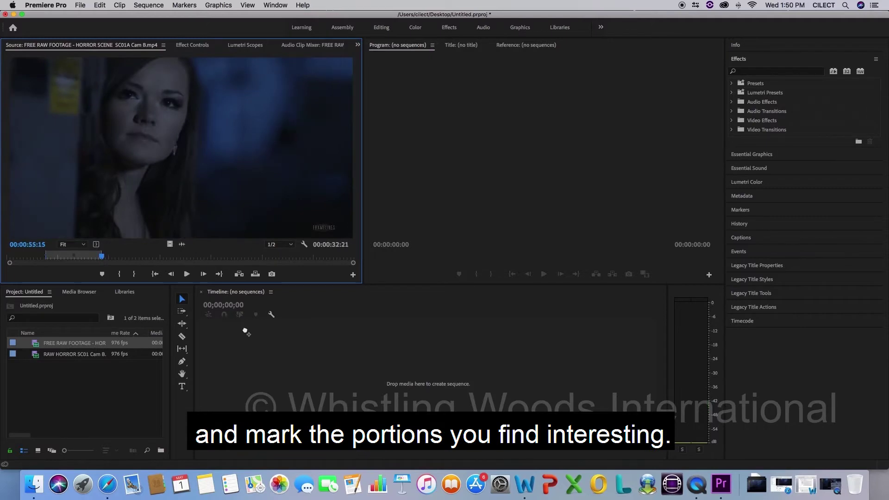
{"action": "left_click_drag", "start_coordinate": [245, 332], "coordinate": [263, 355]}
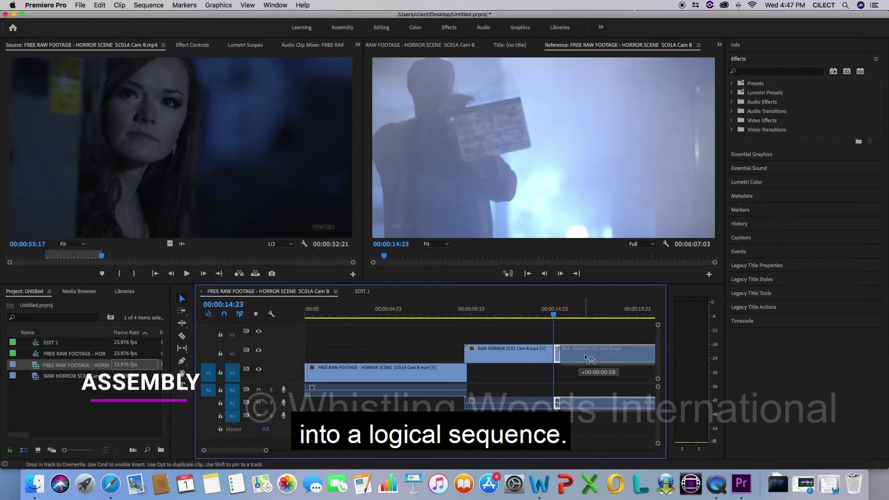
- Slide the RAW HORROR SC01 Cam B clip leftward along track V2
{"action": "mouse_move", "coordinate": [593, 354]}
{"action": "left_mouse_down"}
{"action": "mouse_move", "coordinate": [605, 360]}
{"action": "mouse_move", "coordinate": [523, 356]}
{"action": "mouse_move", "coordinate": [530, 354]}
{"action": "left_mouse_up"}
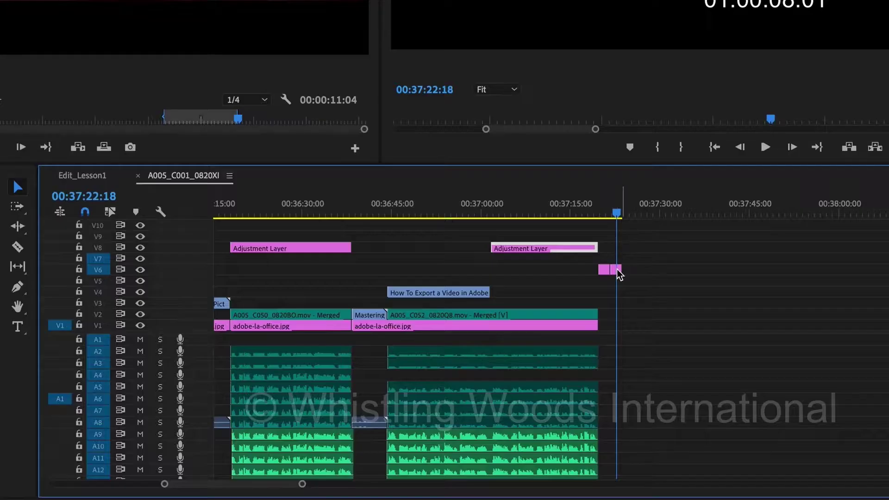
- Nudge both Adjustment Layer clips on V8 slightly into place
{"action": "left_click_drag", "start_coordinate": [556, 252], "coordinate": [554, 252]}
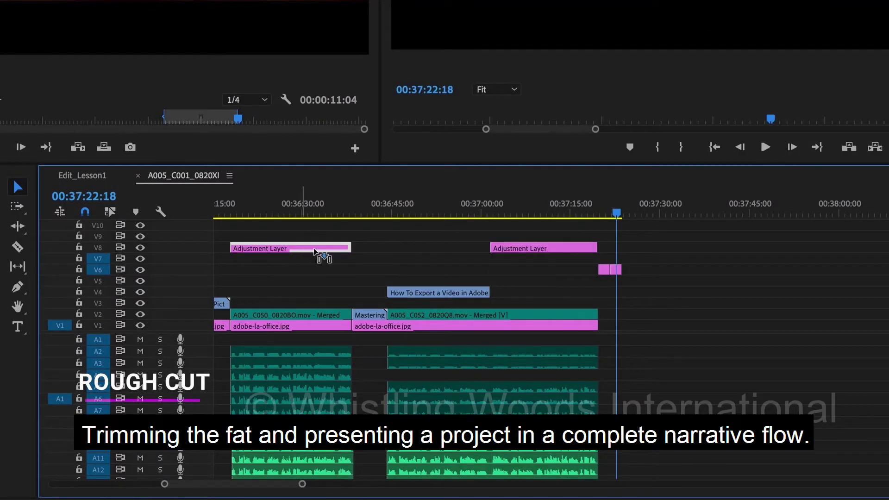
{"action": "left_click_drag", "start_coordinate": [306, 248], "coordinate": [297, 231]}
{"action": "scroll", "coordinate": [299, 228], "scroll_direction": "left", "scroll_amount": 5}
{"action": "scroll", "coordinate": [306, 226], "scroll_direction": "left", "scroll_amount": 5}
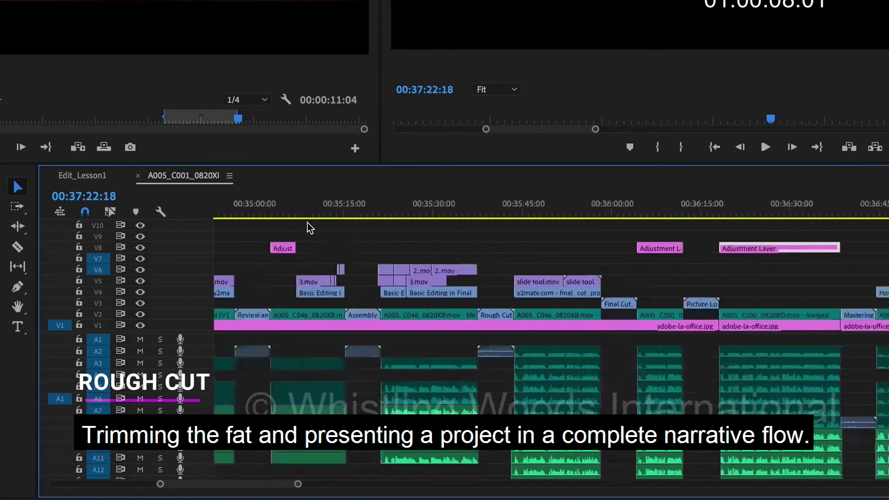
{"action": "scroll", "coordinate": [308, 224], "scroll_direction": "left", "scroll_amount": 5}
{"action": "scroll", "coordinate": [308, 224], "scroll_direction": "left", "scroll_amount": 3}
{"action": "scroll", "coordinate": [308, 224], "scroll_direction": "left", "scroll_amount": 4}
{"action": "scroll", "coordinate": [307, 224], "scroll_direction": "left", "scroll_amount": 4}
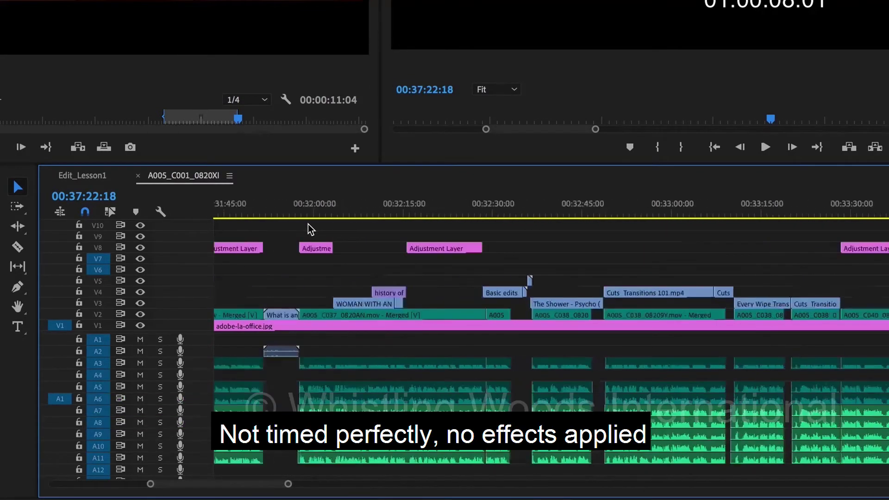
{"action": "scroll", "coordinate": [308, 225], "scroll_direction": "left", "scroll_amount": 4}
{"action": "scroll", "coordinate": [308, 225], "scroll_direction": "left", "scroll_amount": 3}
- Scrub the playhead back from around 00:30:36 through the rough cut, then zoom out to the whole sequence
{"action": "left_click", "coordinate": [396, 217]}
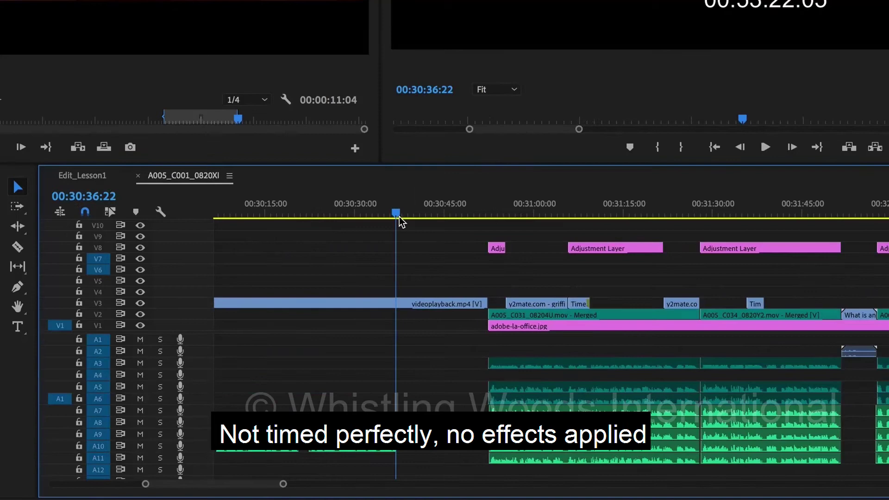
{"action": "left_click_drag", "start_coordinate": [399, 221], "coordinate": [385, 223]}
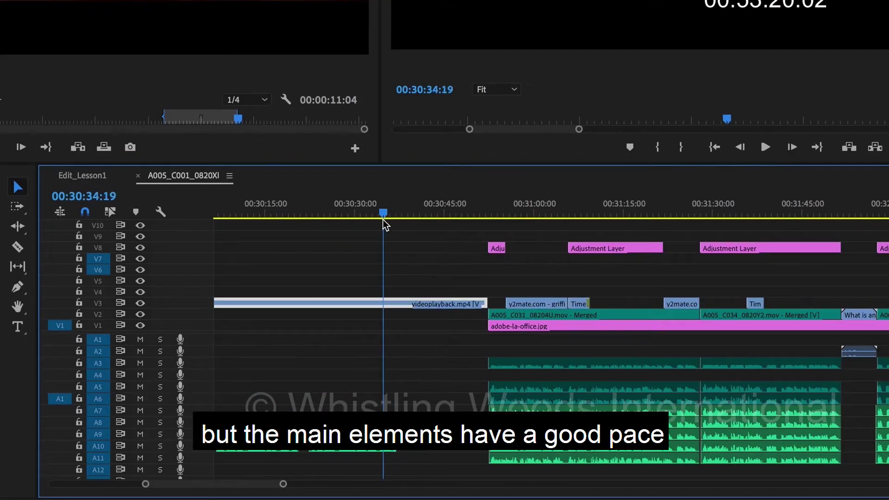
{"action": "left_click_drag", "start_coordinate": [385, 216], "coordinate": [365, 213]}
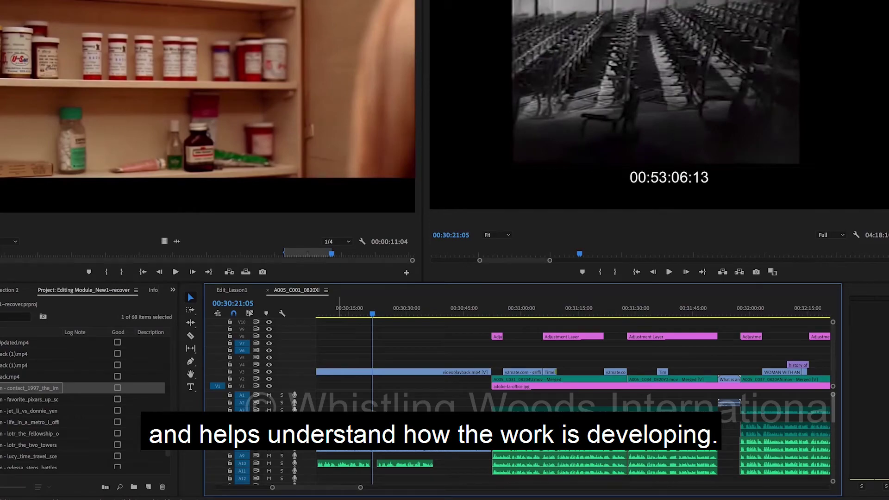
{"action": "key", "text": "minus"}
{"action": "key", "text": "minus"}
{"action": "key", "text": "minus"}
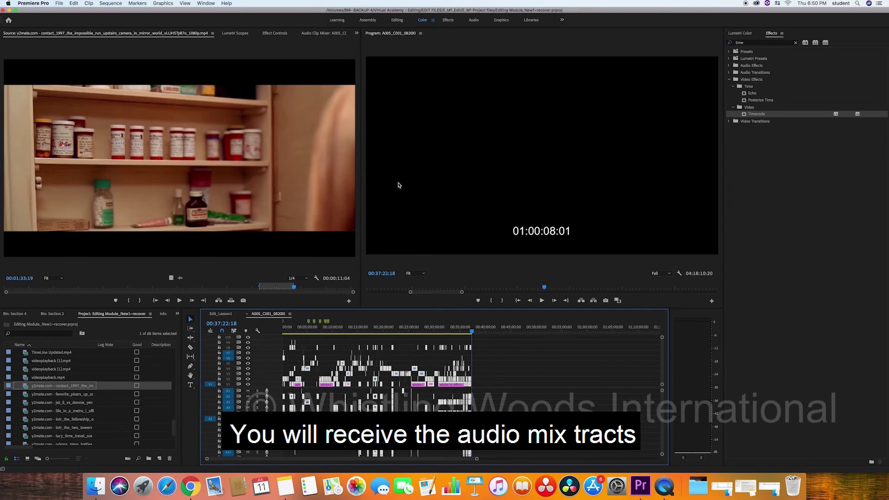
- Bring up Export Settings with Cmd+M and expand the Format list (QuickTime, PNG, H.264)
{"action": "key", "text": "super+m"}
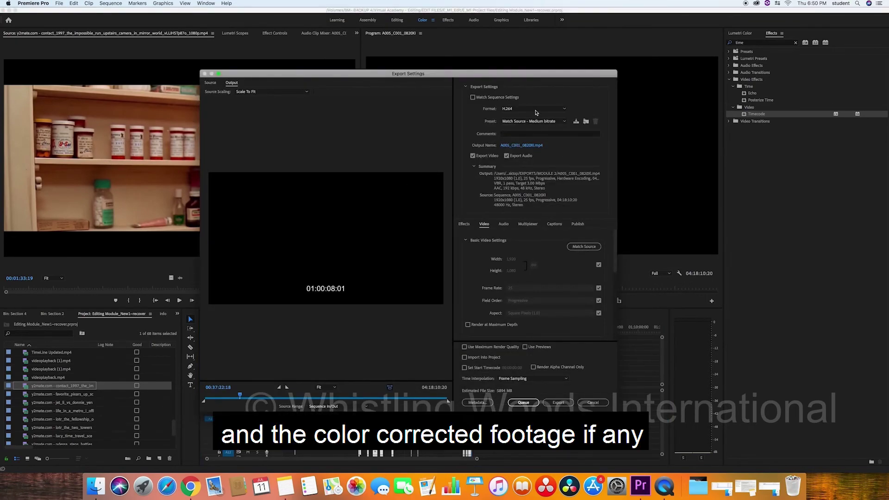
{"action": "left_click", "coordinate": [544, 110]}
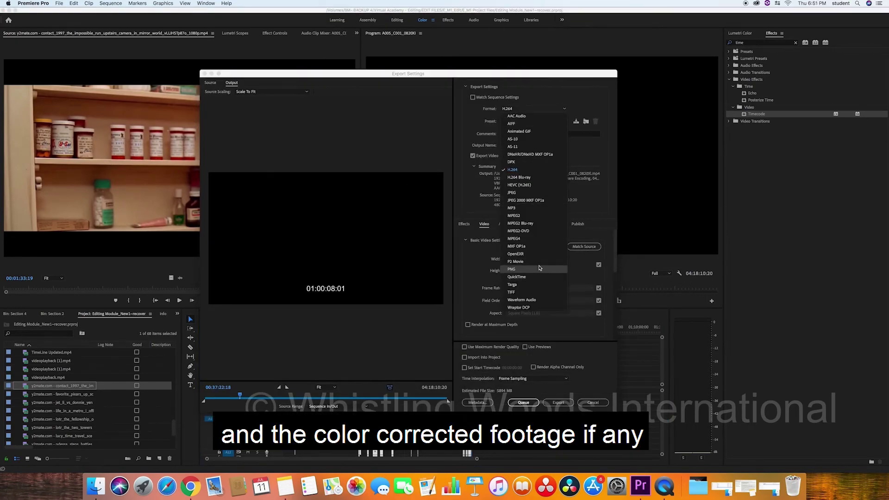